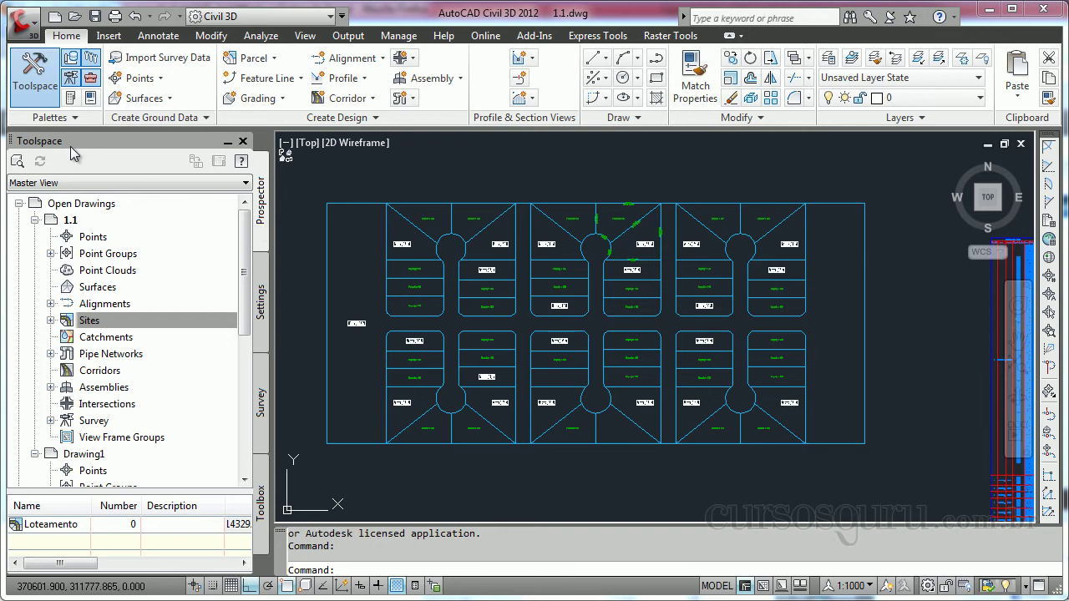
Step: In Prospector, expand Sites > Loteamento > Parcels to list Property : 1 through Property : 127
click(53, 323)
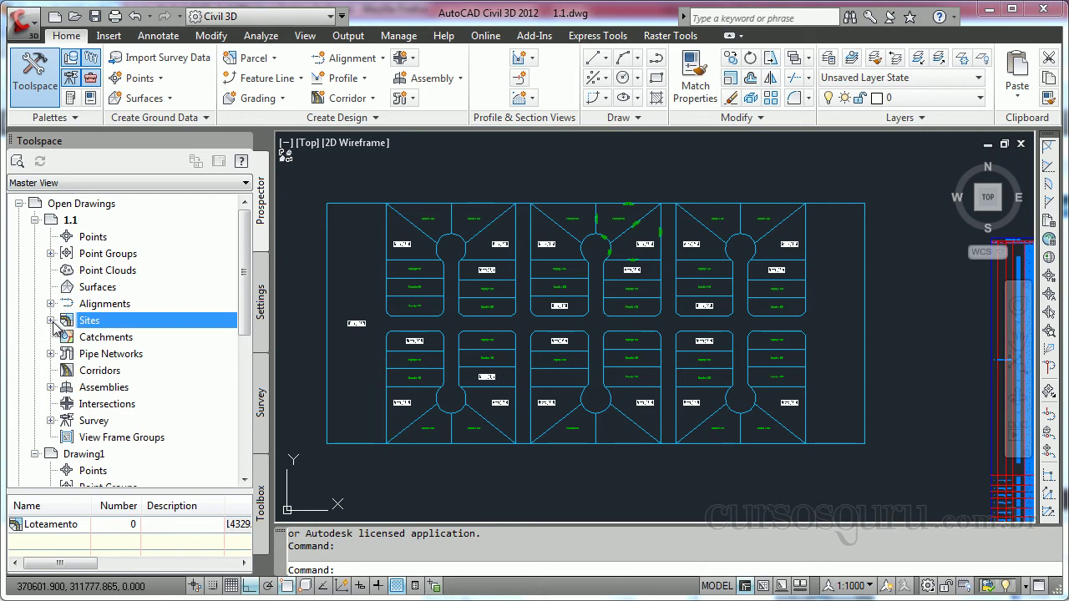
click(51, 320)
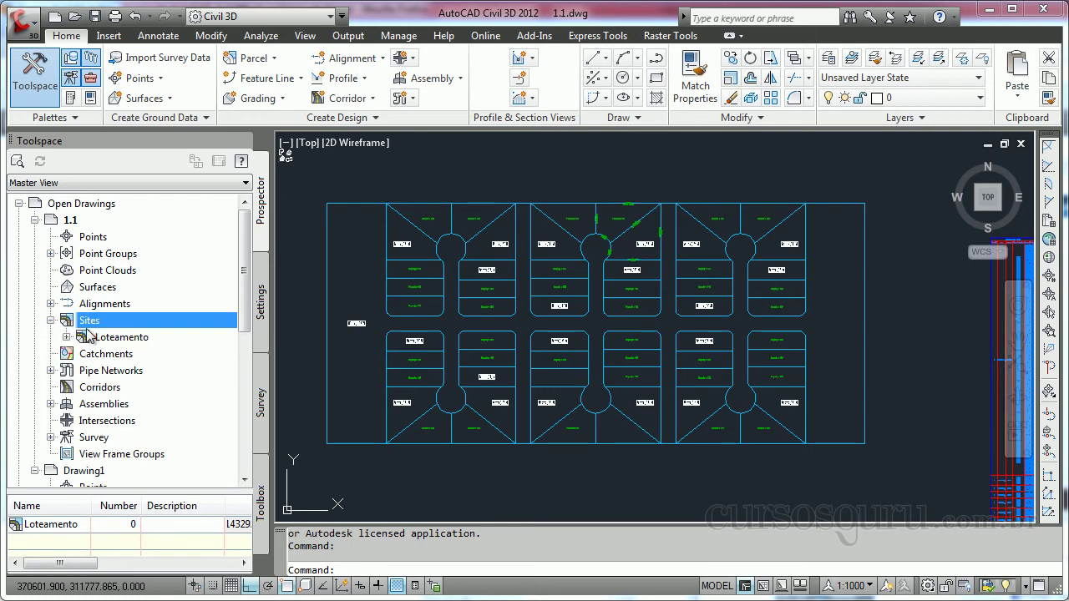
click(66, 337)
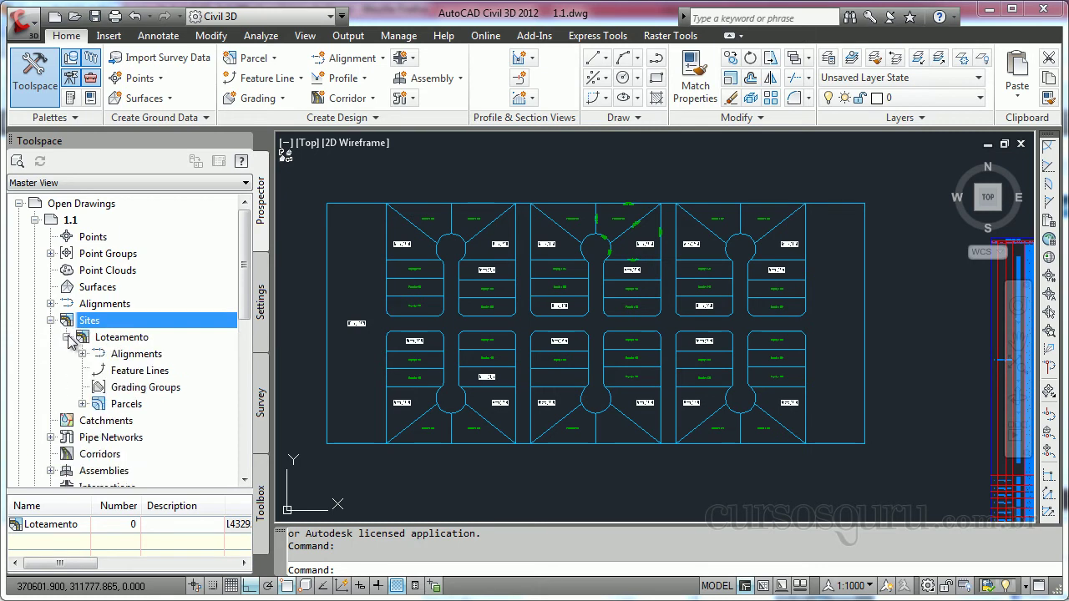
scroll(247, 300, down, 1)
scroll(247, 300, down, 2)
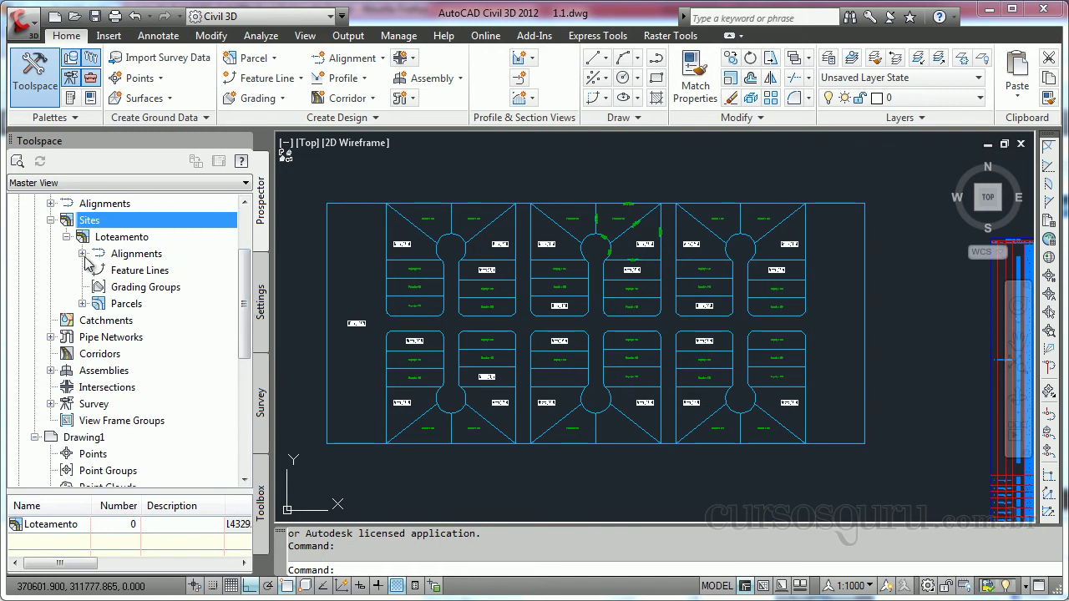
click(82, 304)
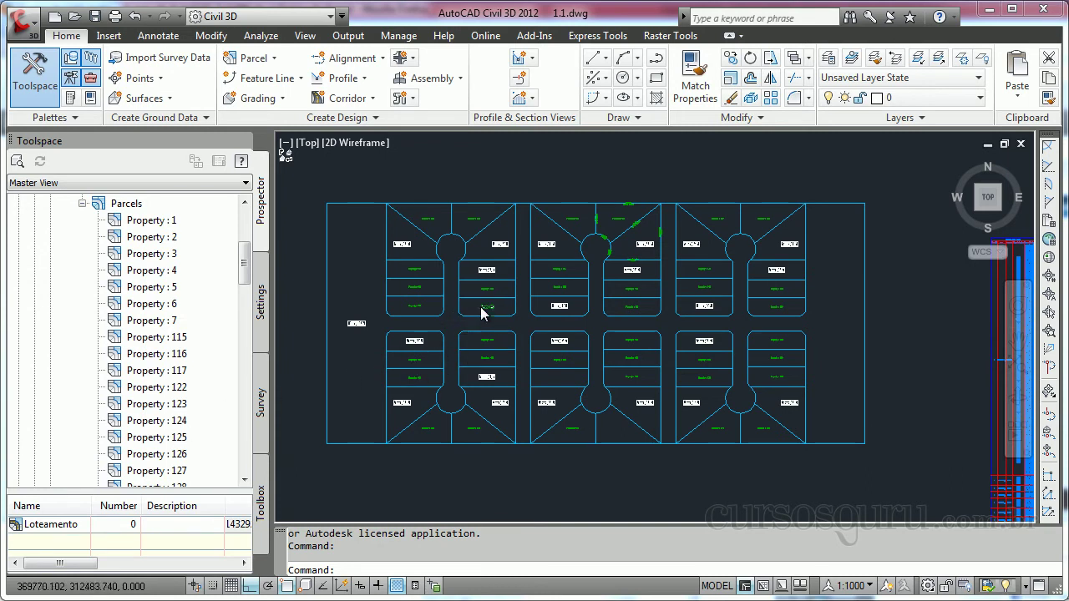
Step: Zoom and pan around drawing 1.1 to inspect the cul-de-sac lots and Property 127
scroll(483, 311, up, 5)
scroll(493, 302, down, 1)
scroll(518, 316, down, 3)
scroll(518, 338, down, 2)
scroll(476, 346, up, 1)
scroll(598, 278, up, 3)
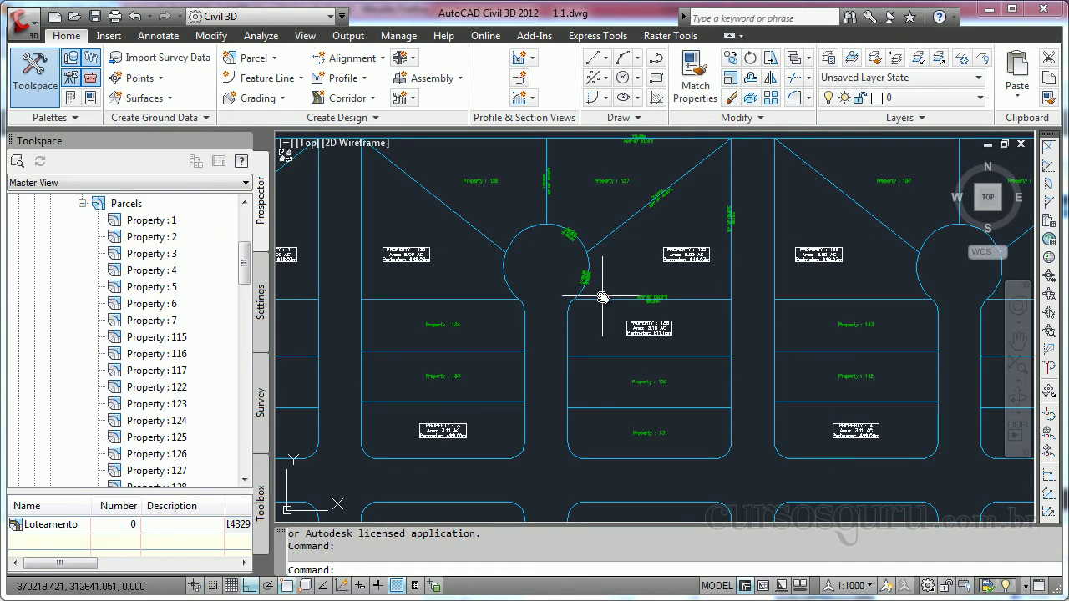
scroll(601, 296, up, 2)
middle_drag(602, 296, 587, 383)
scroll(578, 300, up, 1)
middle_drag(577, 310, 604, 411)
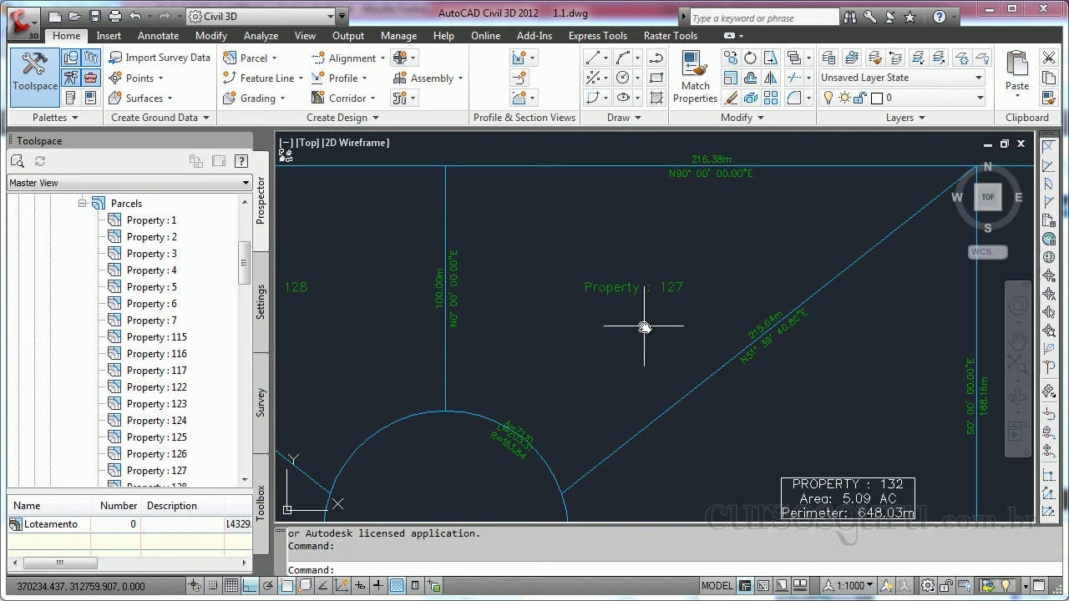
Step: Zoom out and shift the subdivision up and to the right in the view
scroll(644, 328, down, 2)
scroll(644, 327, down, 2)
scroll(656, 351, down, 2)
mouse_move(657, 351)
middle_down()
mouse_move(633, 303)
mouse_move(721, 291)
middle_up()
middle_drag(718, 351, 707, 301)
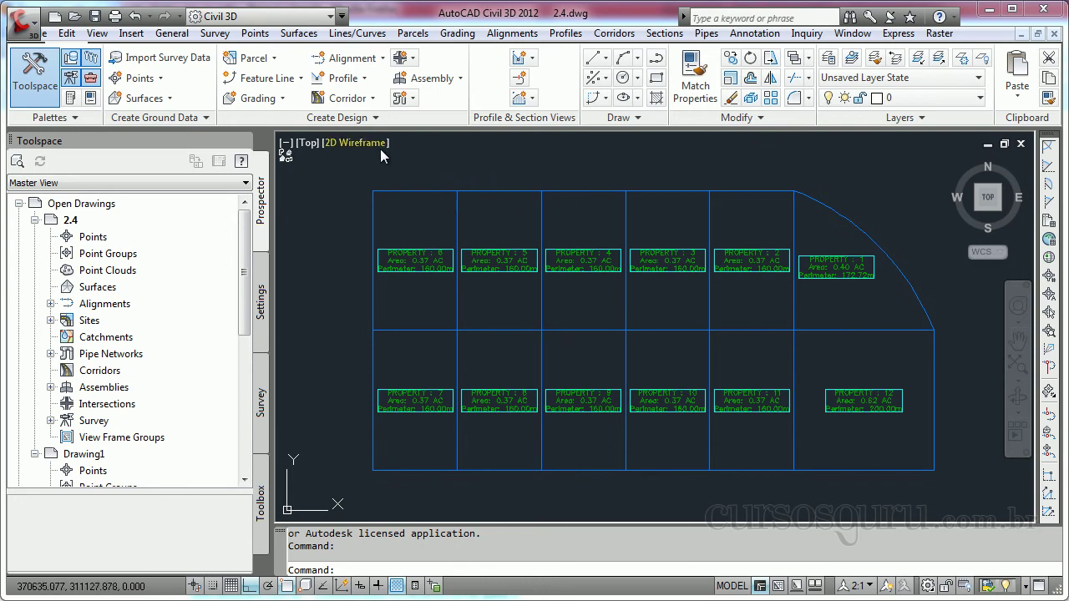
Step: Review Parcel Layout Tools sizing (Minimum Area 43560.00 sq.m, Minimum Frontage 100.000m), then close it
click(274, 67)
click(276, 92)
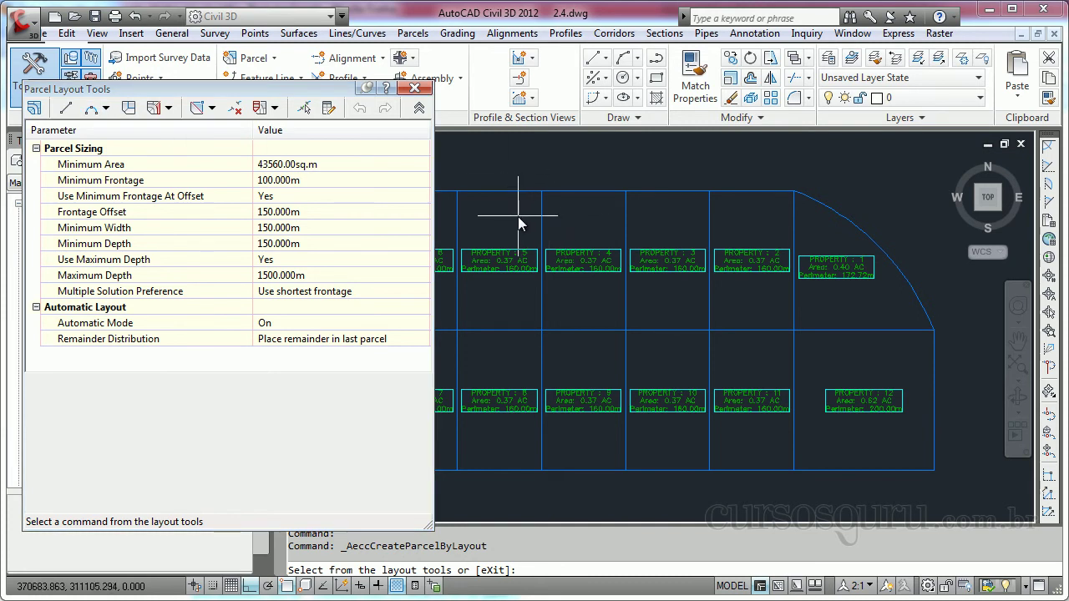
click(414, 88)
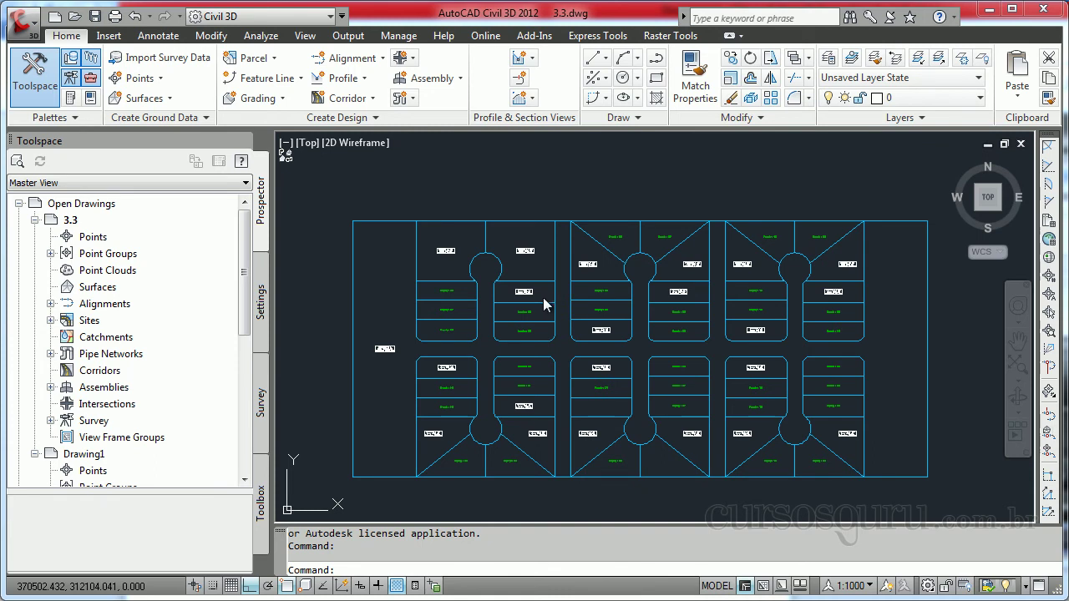
Step: Zoom in on drawing 3.3's cul-de-sac circle and pan across the subdivision lots
scroll(607, 311, up, 4)
scroll(607, 310, up, 3)
middle_drag(615, 315, 535, 410)
mouse_move(543, 295)
middle_down()
mouse_move(485, 389)
mouse_move(417, 229)
middle_up()
middle_drag(642, 393, 711, 233)
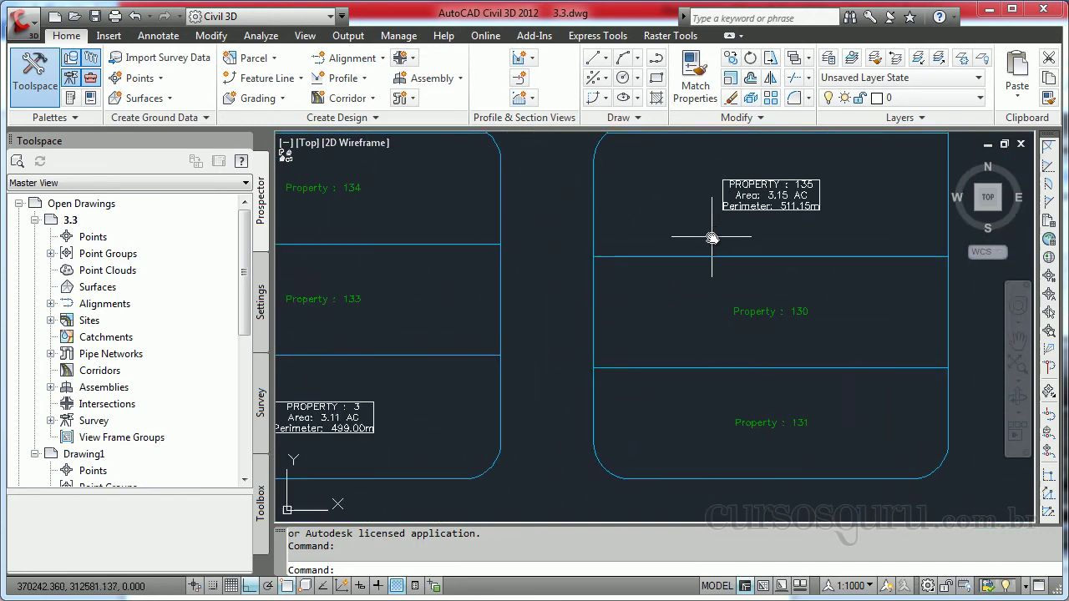
scroll(668, 365, down, 3)
scroll(514, 337, down, 1)
scroll(513, 332, down, 1)
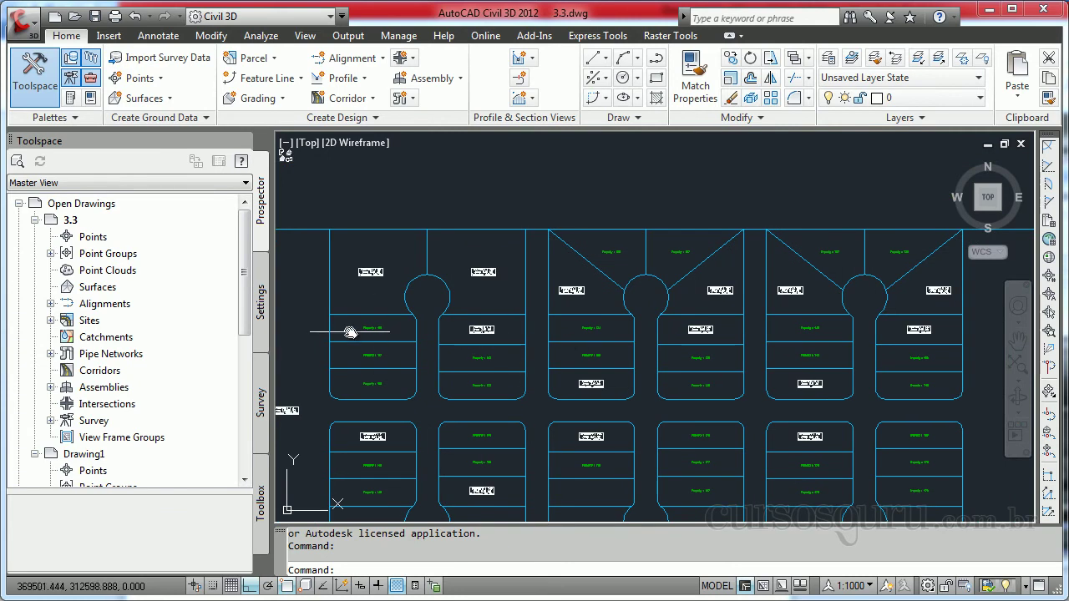
Step: Shift the view over the left lots and lower the cul-de-sac and its labels
scroll(349, 331, up, 5)
middle_drag(468, 371, 407, 309)
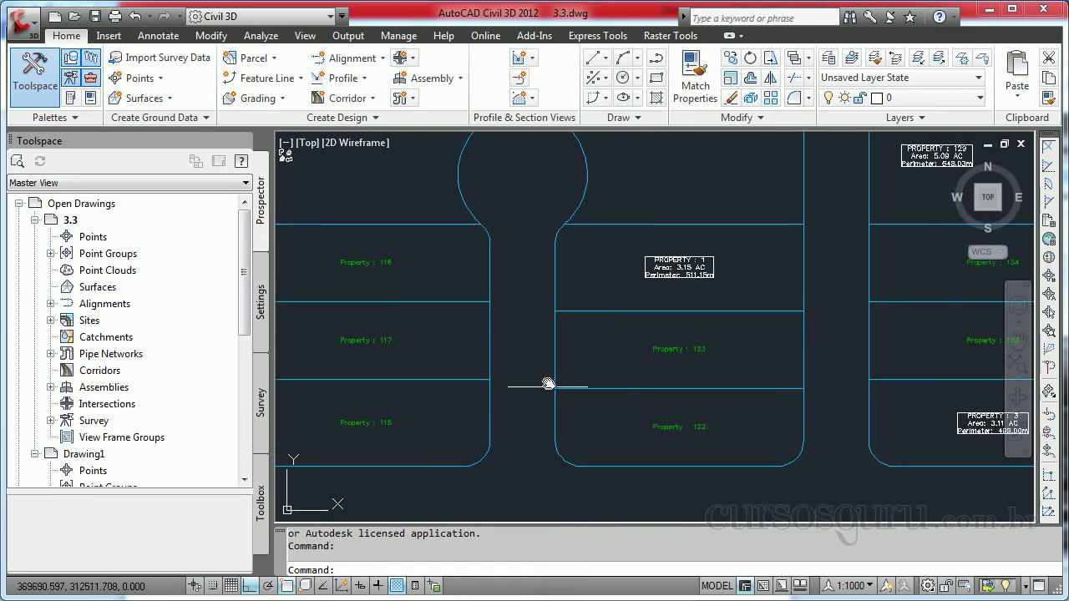
middle_drag(573, 298, 573, 440)
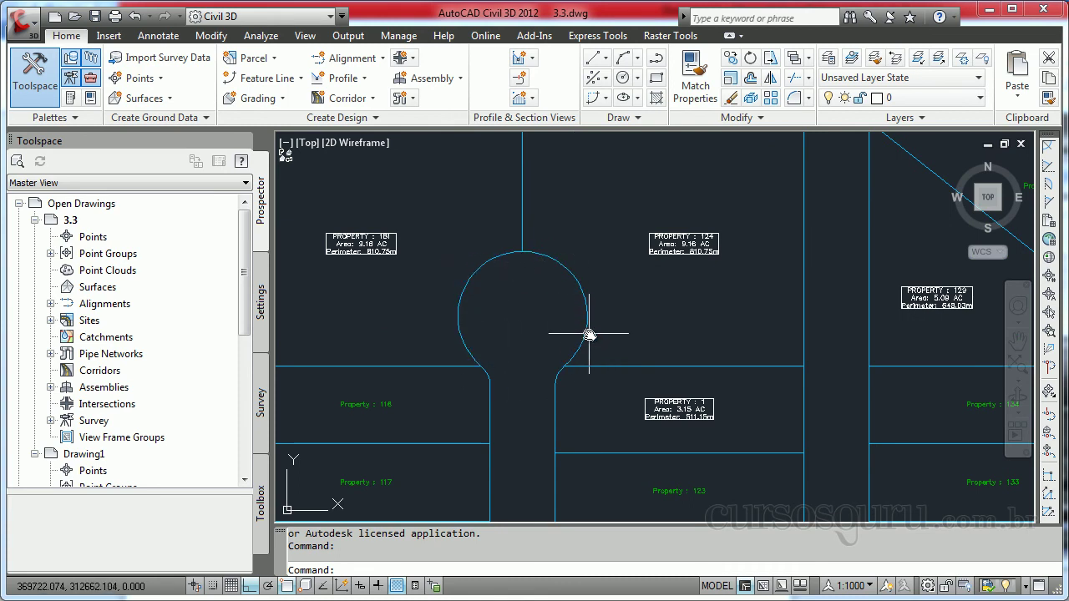
scroll(584, 334, down, 2)
middle_drag(587, 334, 578, 348)
scroll(577, 348, down, 2)
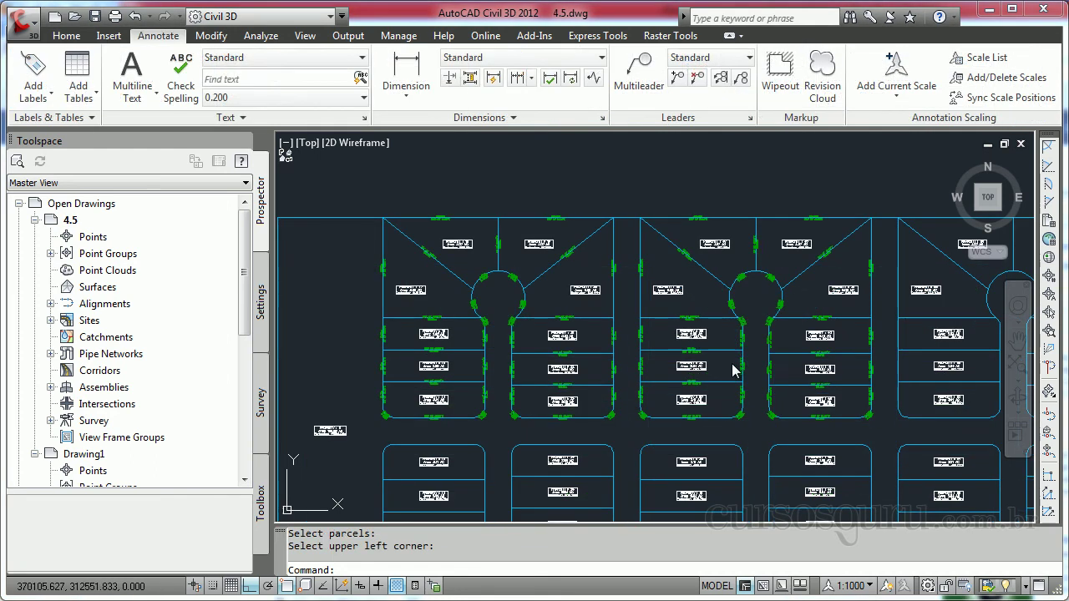
scroll(501, 334, up, 4)
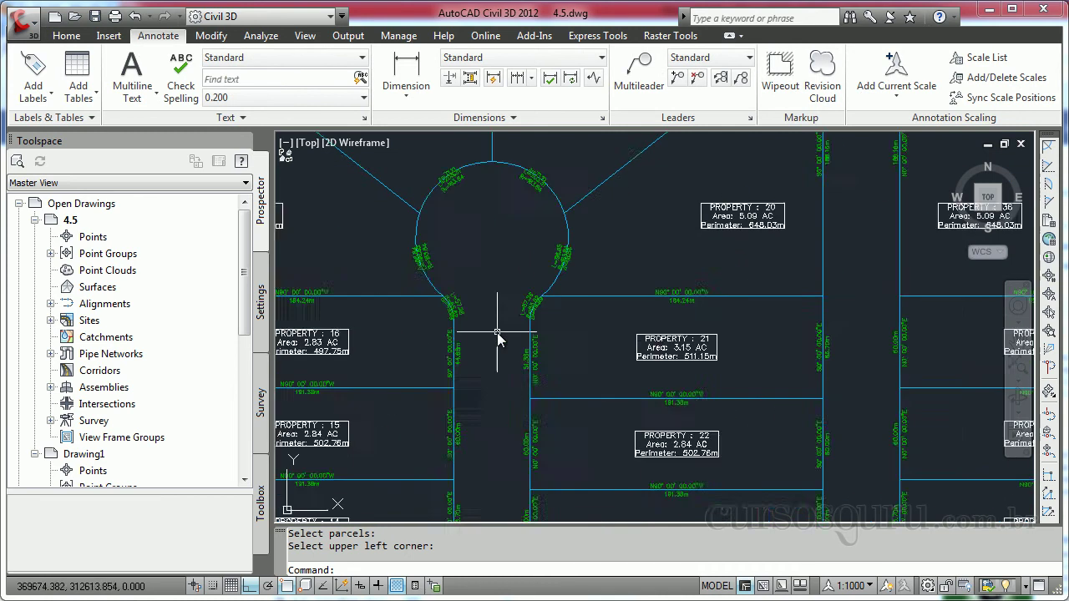
scroll(496, 334, up, 2)
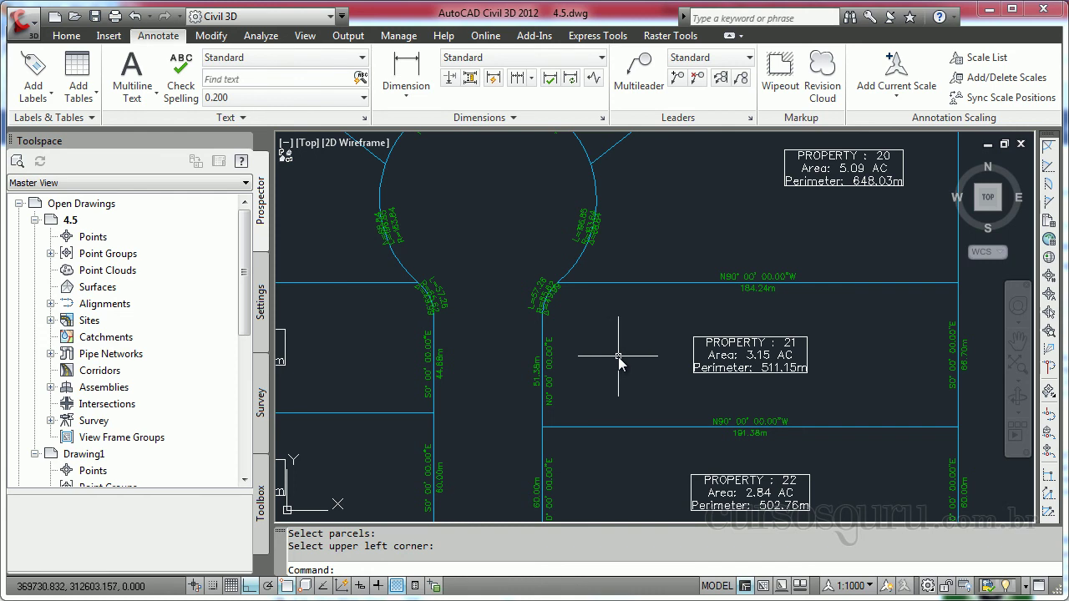
Step: Stretch the N90° lot line's east end down the boundary, making Property 21 2.56 AC
click(908, 283)
click(958, 282)
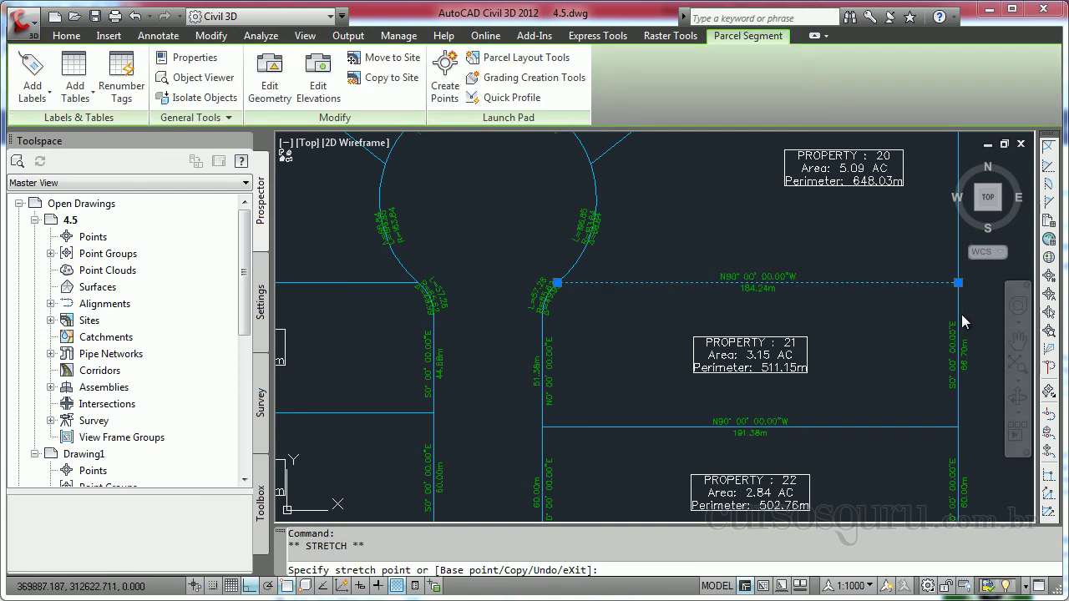
click(959, 283)
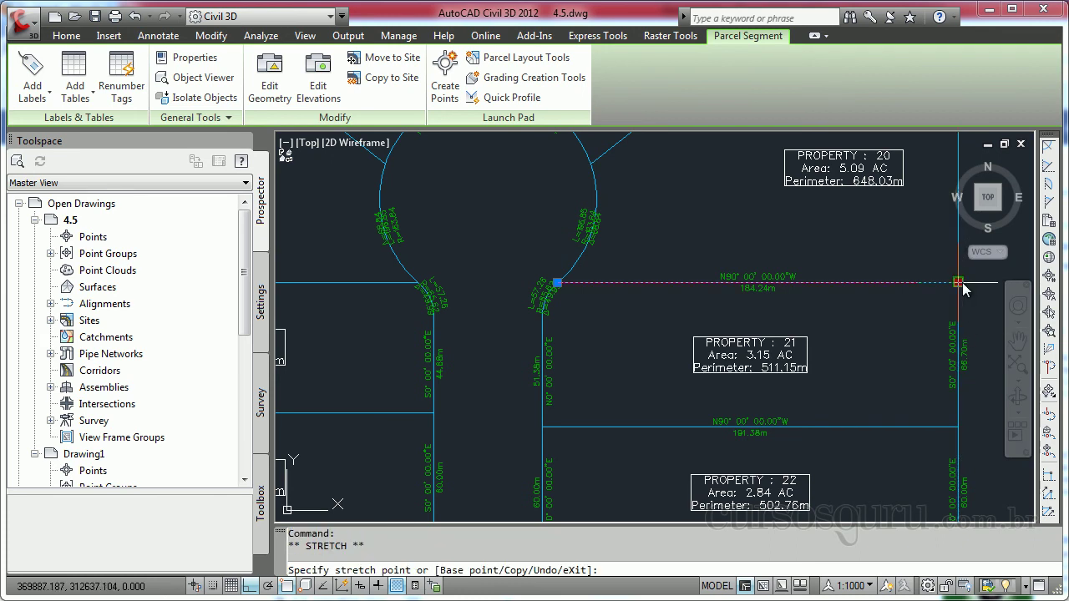
click(958, 338)
key(Escape)
key(Escape)
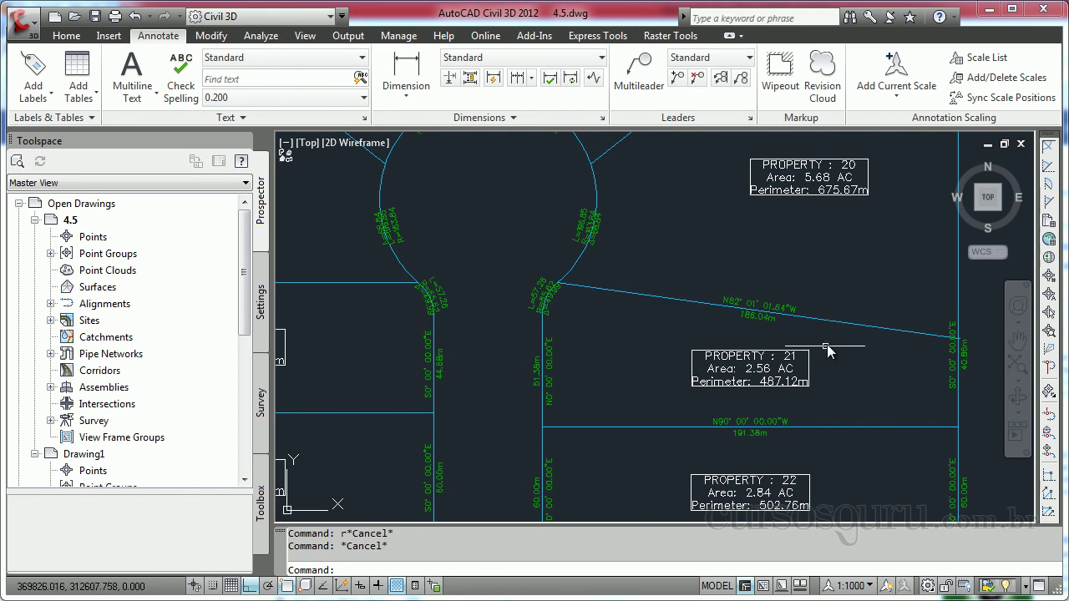
scroll(824, 361, down, 1)
scroll(653, 374, down, 1)
scroll(653, 373, down, 1)
scroll(687, 327, down, 1)
scroll(728, 323, down, 2)
scroll(566, 310, down, 1)
scroll(573, 310, down, 1)
scroll(783, 301, down, 2)
scroll(718, 309, down, 1)
scroll(654, 310, down, 1)
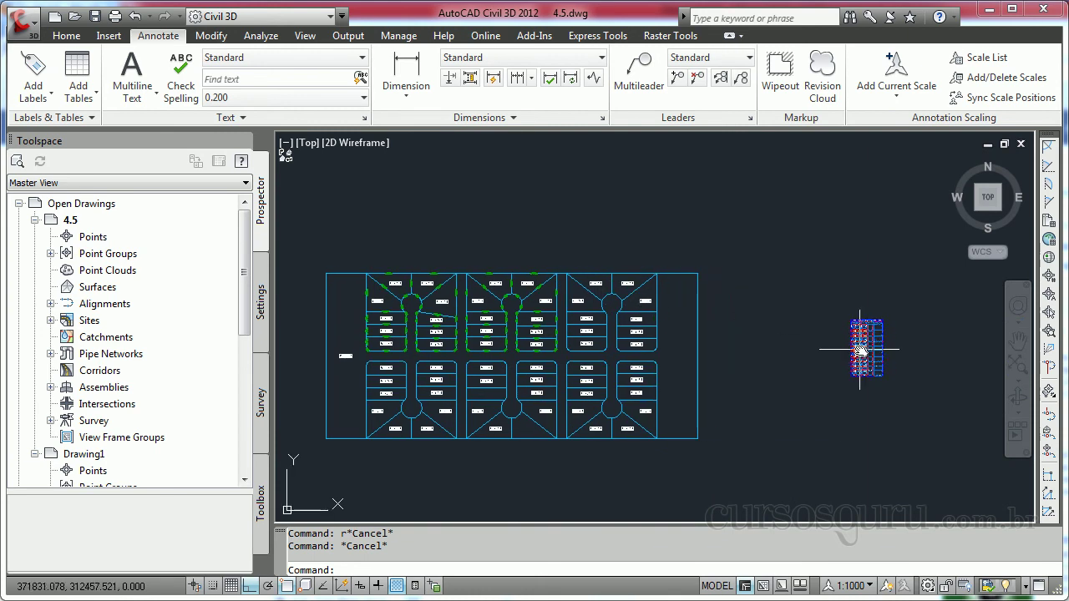
scroll(857, 351, up, 2)
scroll(860, 354, up, 3)
scroll(818, 351, up, 1)
mouse_move(770, 350)
middle_down()
mouse_move(635, 382)
mouse_move(621, 482)
middle_up()
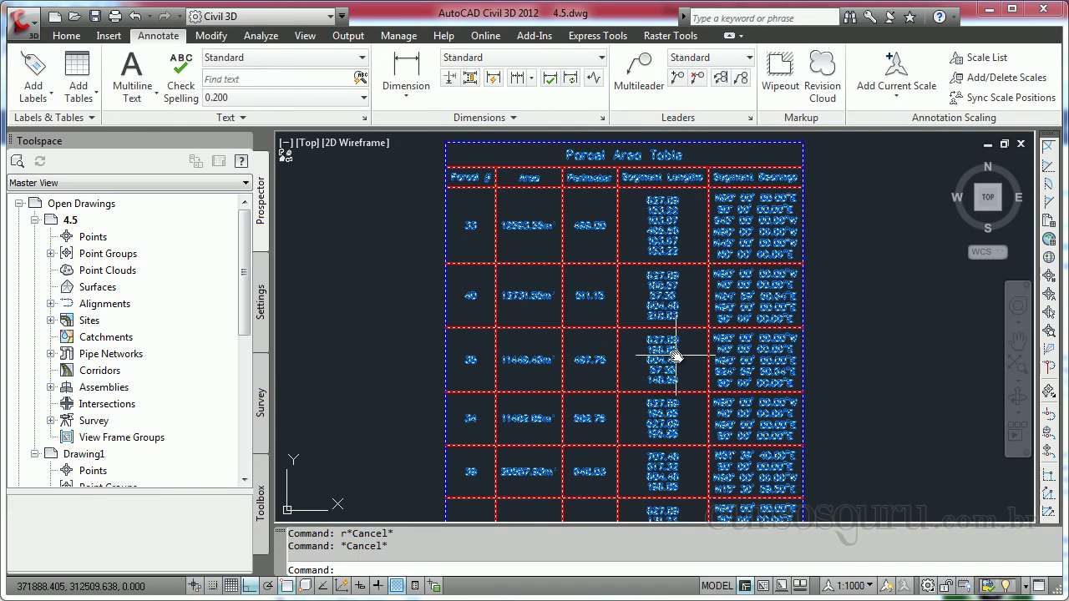
scroll(675, 355, down, 2)
scroll(675, 355, down, 2)
middle_drag(675, 355, 877, 346)
scroll(525, 358, up, 2)
scroll(425, 358, down, 4)
scroll(454, 359, up, 3)
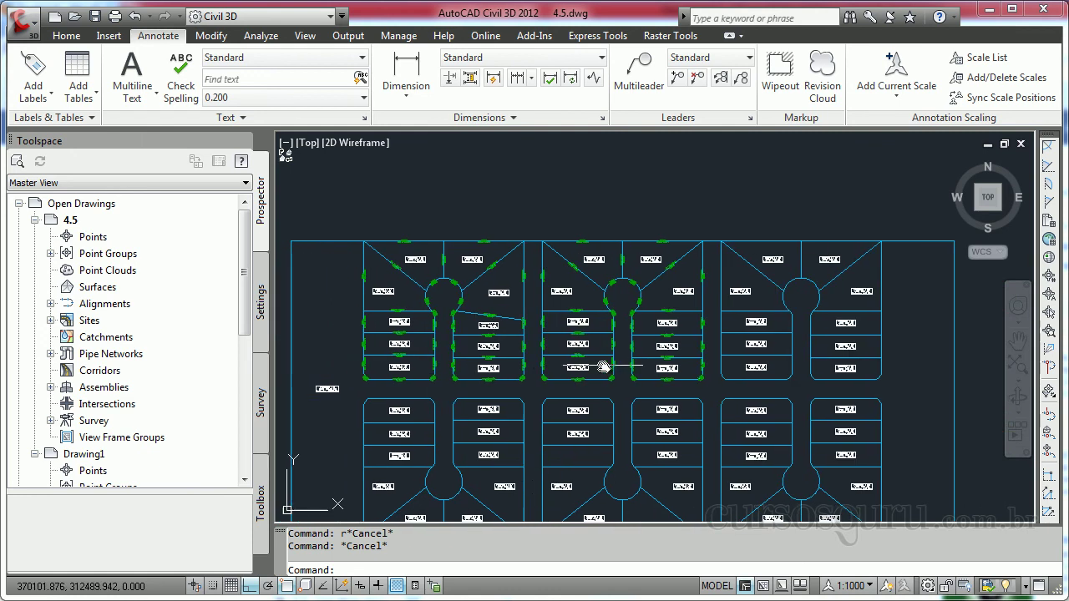
scroll(480, 352, up, 3)
scroll(480, 352, up, 3)
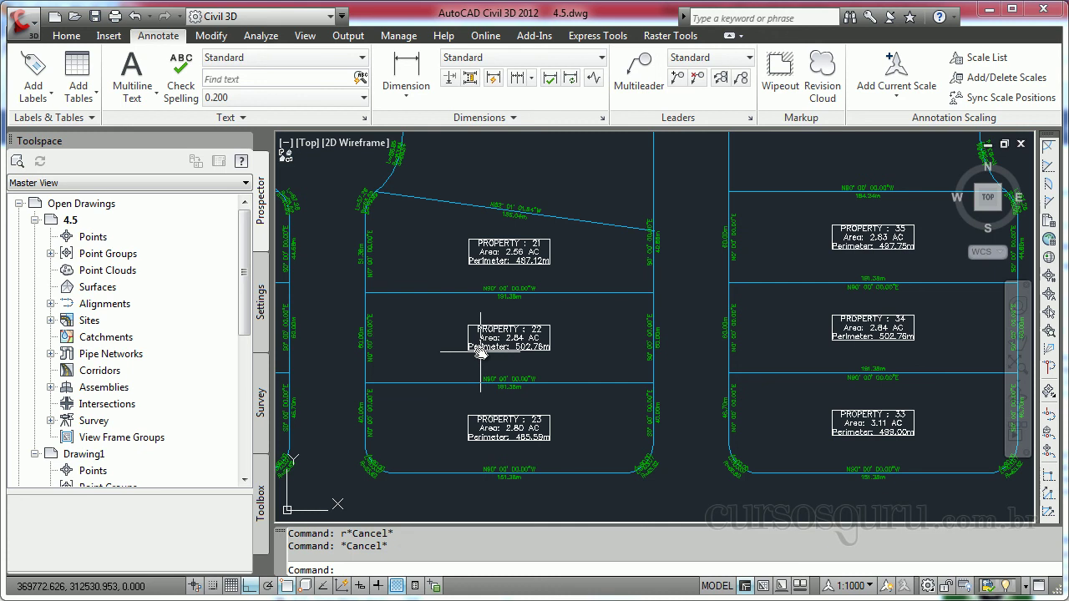
scroll(480, 351, down, 5)
scroll(721, 452, down, 1)
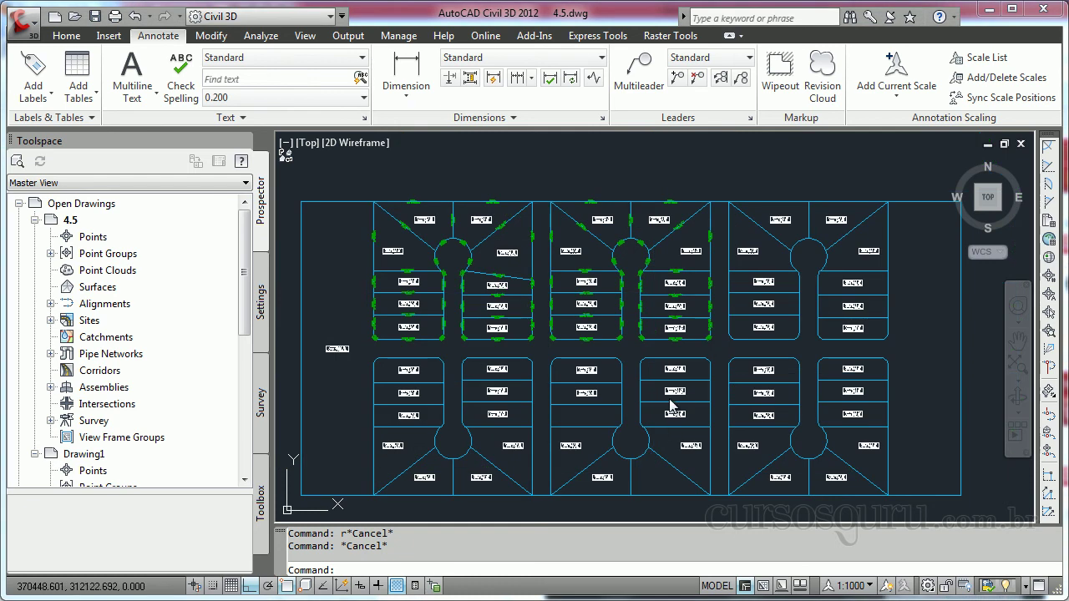